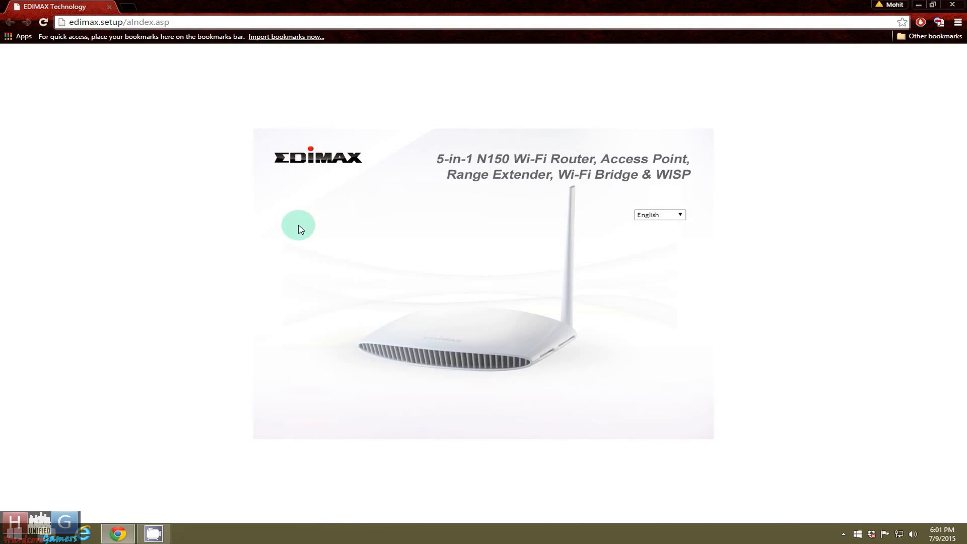
Step: Pause Kaspersky Internet Security protection and dismiss the protection-disabled and virus-protection notices
click(44, 22)
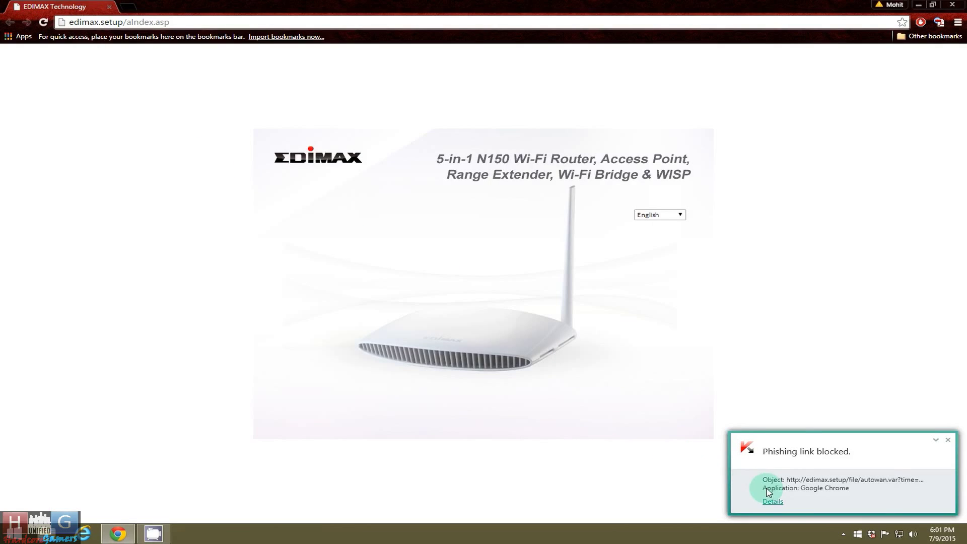
click(843, 534)
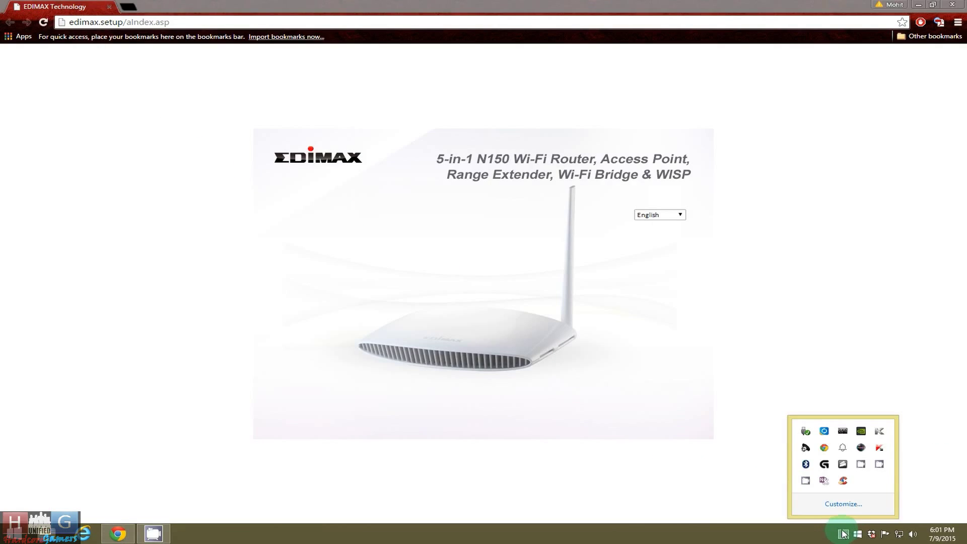
right_click(879, 448)
click(858, 388)
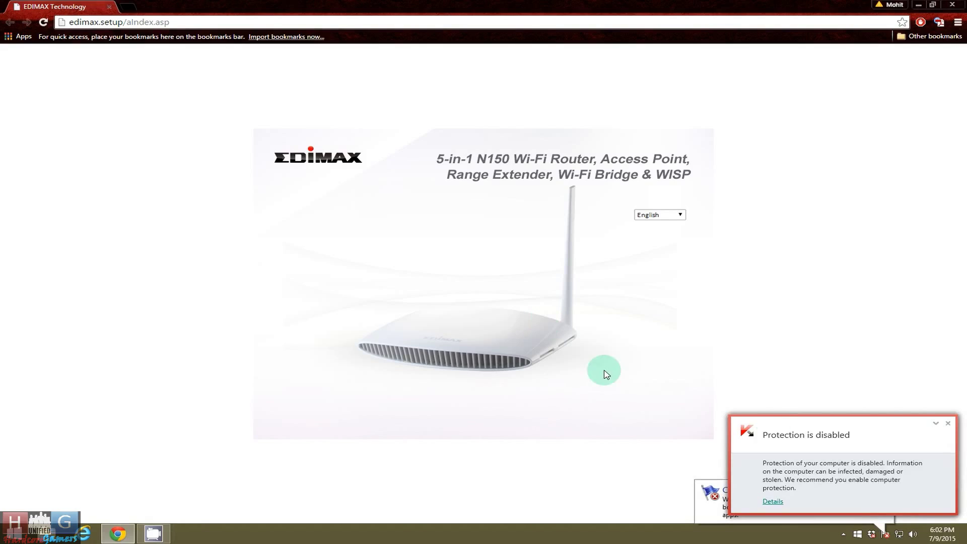
click(948, 423)
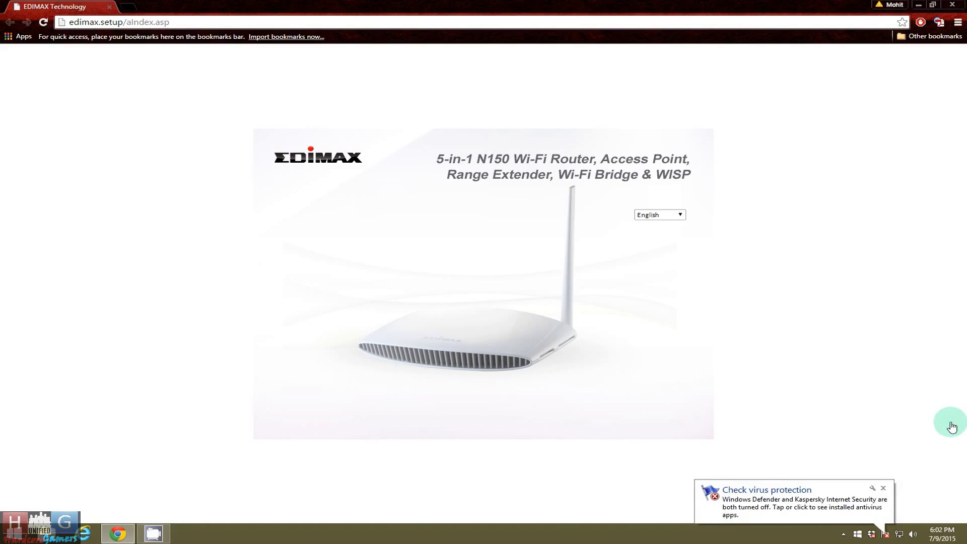
click(883, 488)
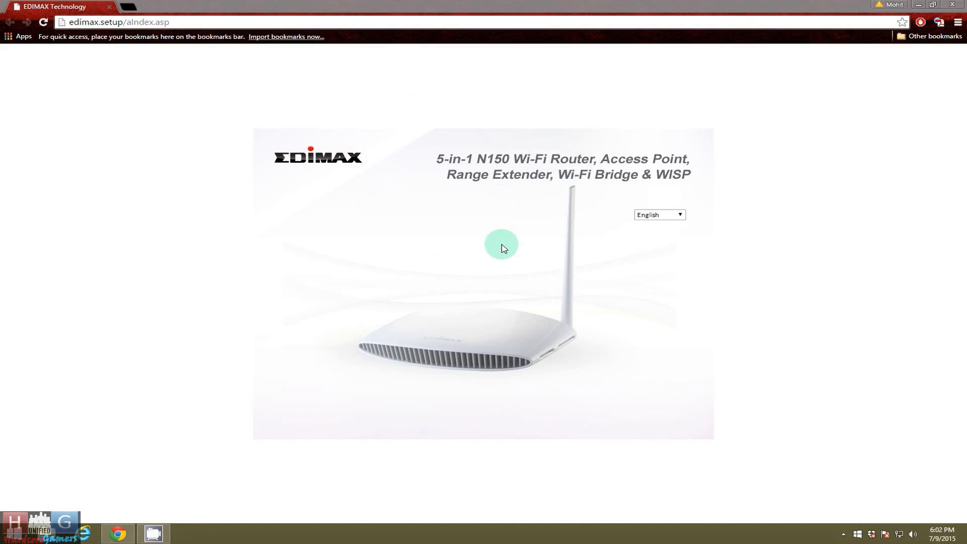
Step: Reload the Edimax page, start the wizard, and choose a mode other than Wi-Fi router
click(42, 22)
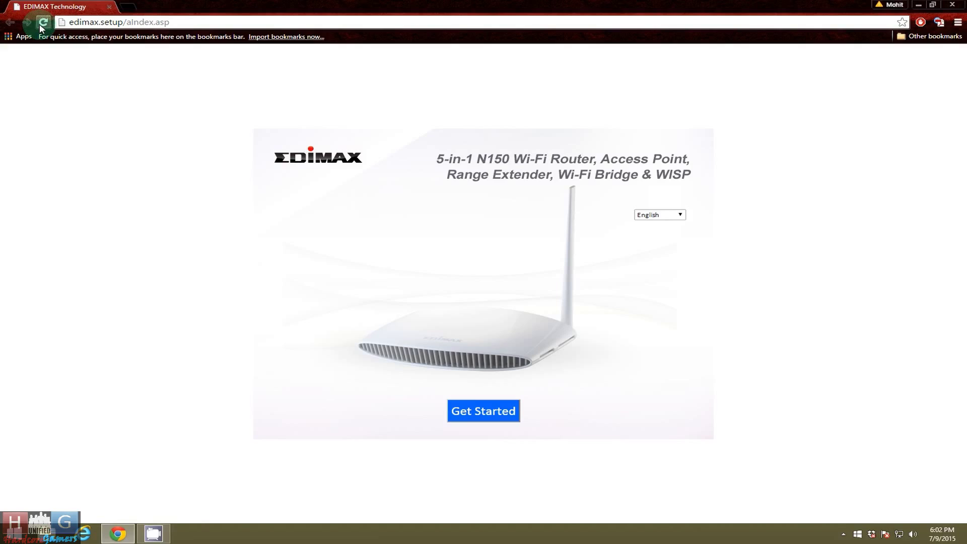
click(482, 412)
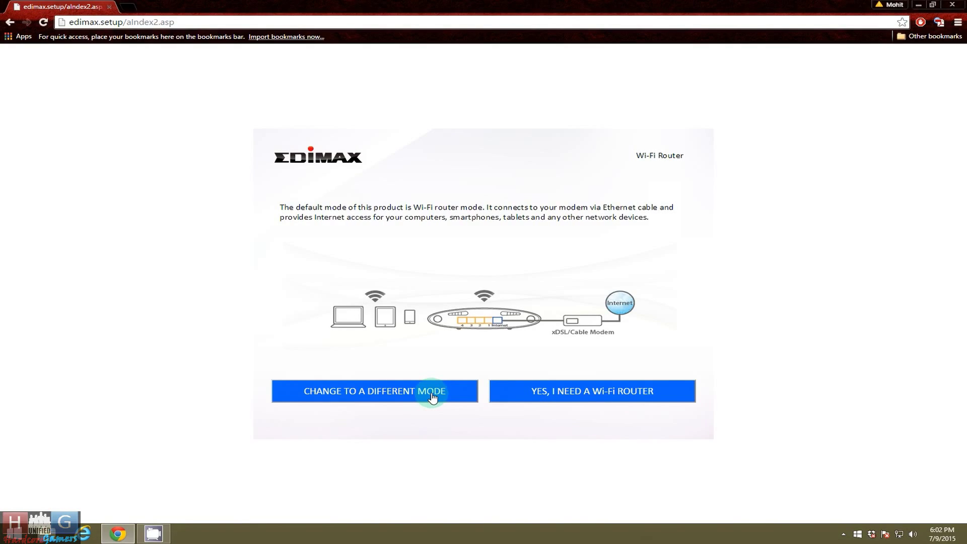
click(432, 398)
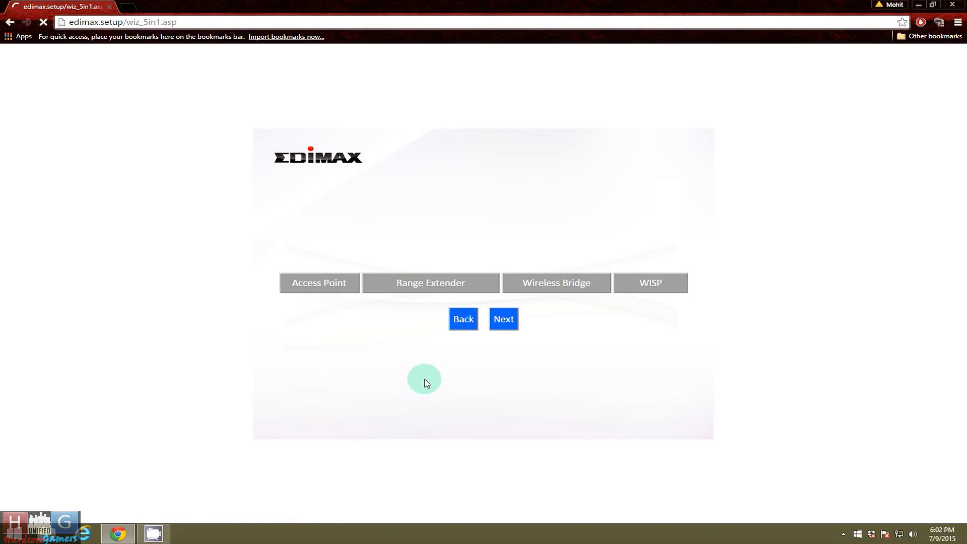
Step: Compare the Access Point, Range Extender and Wireless Bridge descriptions, finishing on Wireless Bridge
click(296, 282)
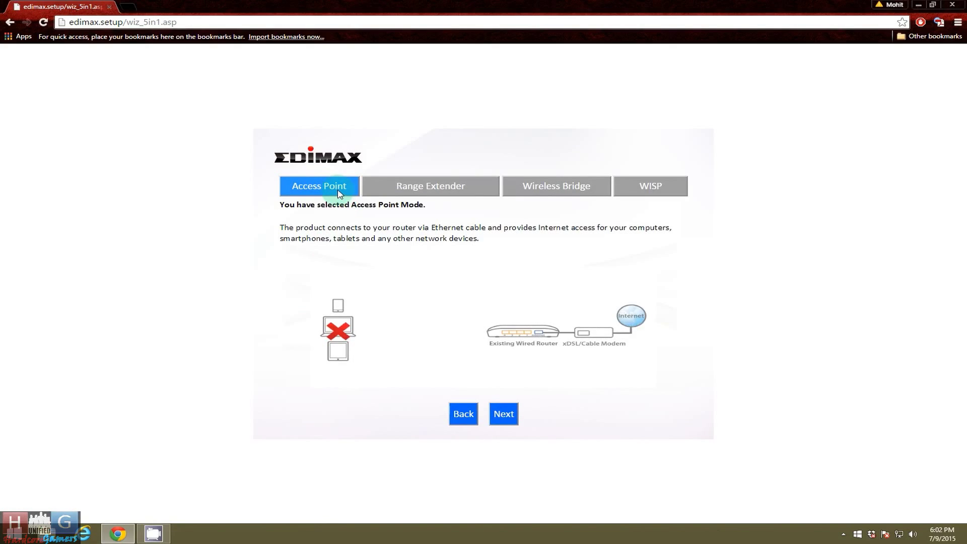
click(414, 186)
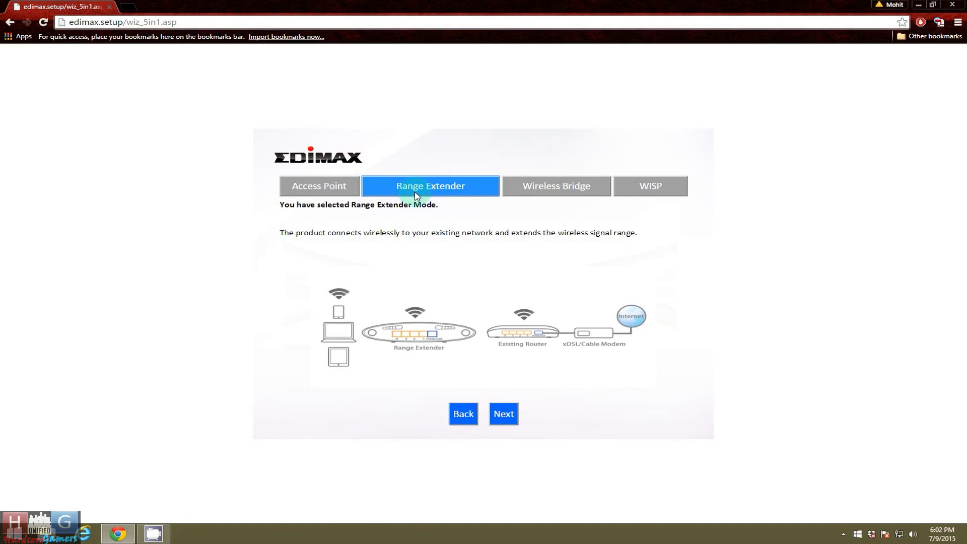
click(295, 196)
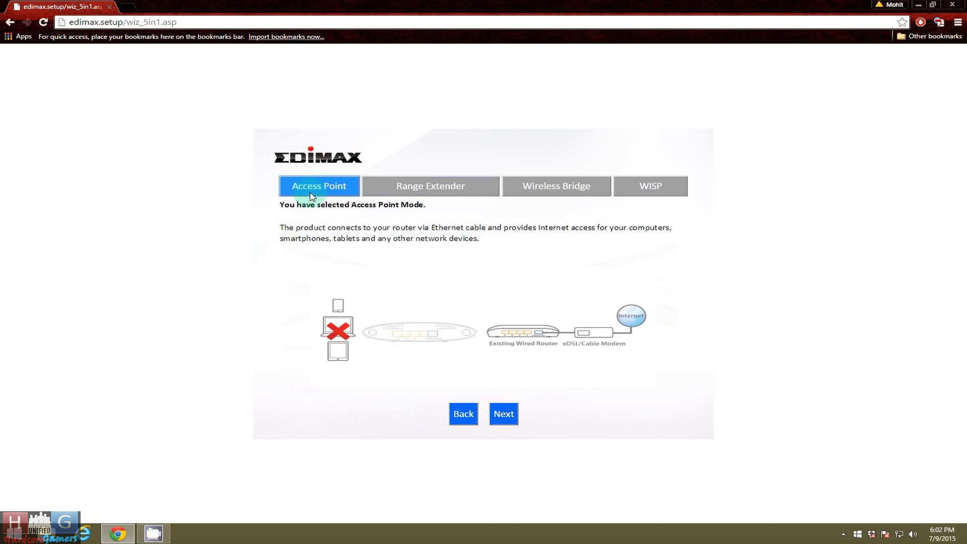
click(528, 193)
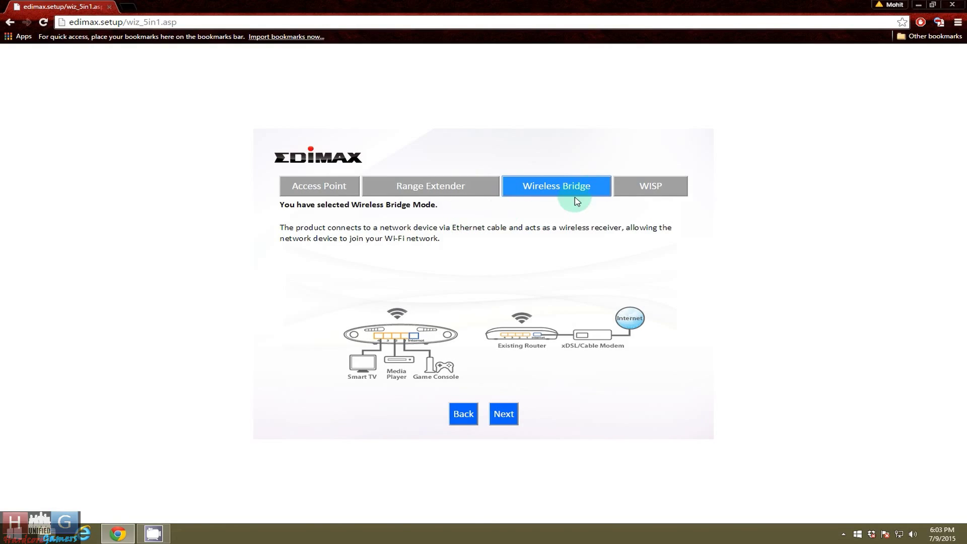
Step: Preview WISP and the Access Point setup step, then return with Access Point selected
click(665, 191)
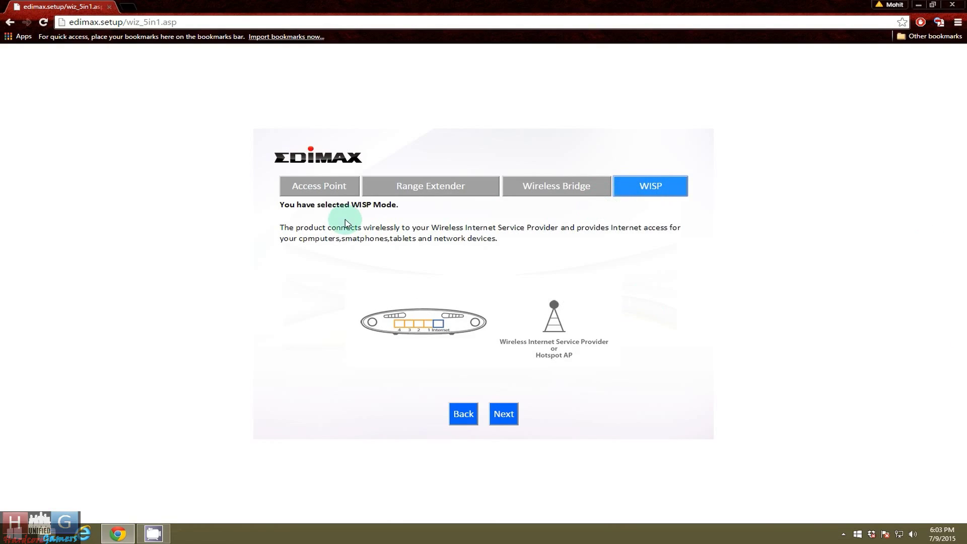
click(316, 194)
click(503, 414)
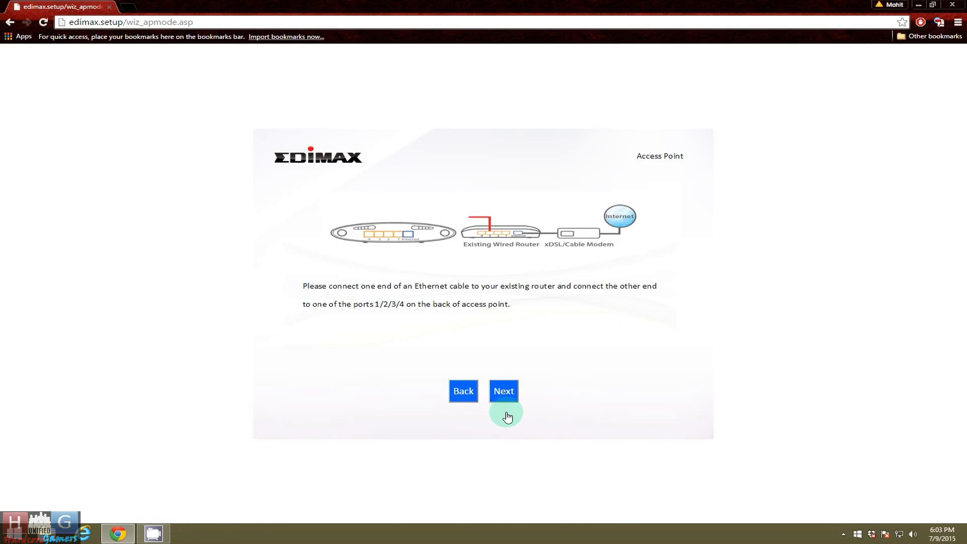
click(462, 391)
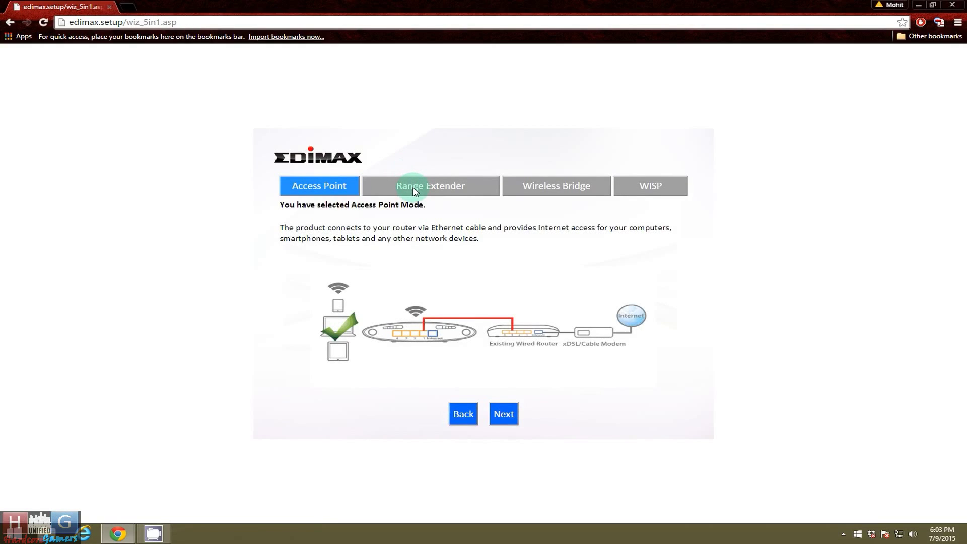
Step: Select Range Extender mode and advance past its introduction to the 2.4GHz Wireless Site Survey
click(412, 192)
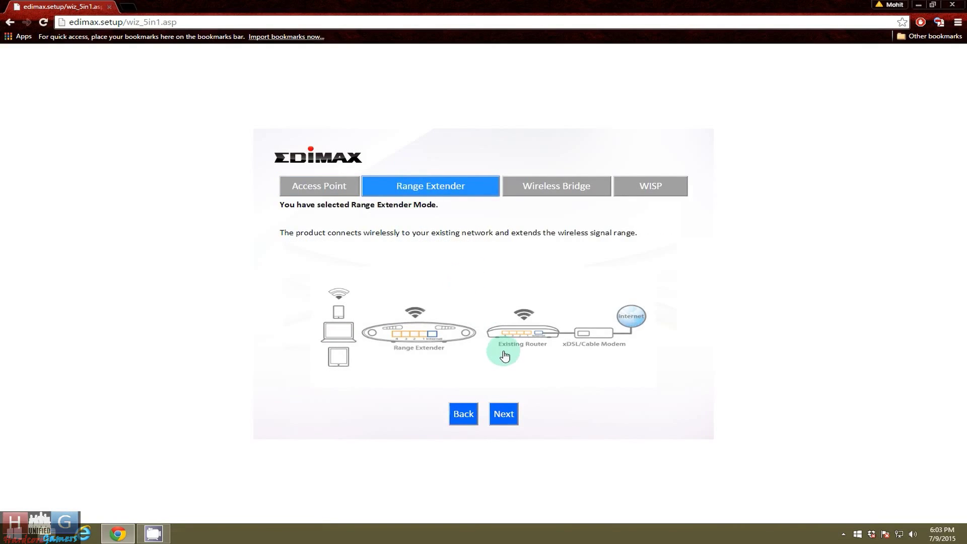
click(505, 414)
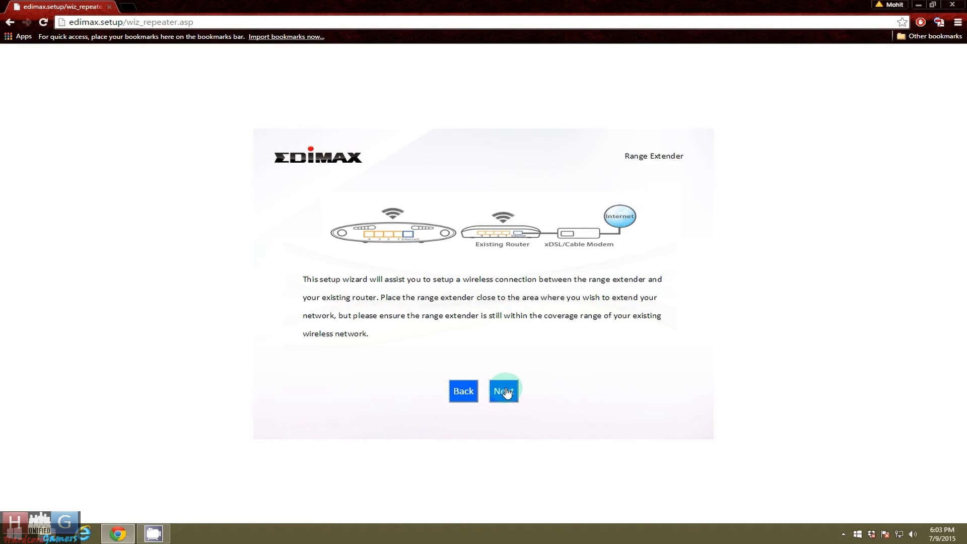
click(505, 391)
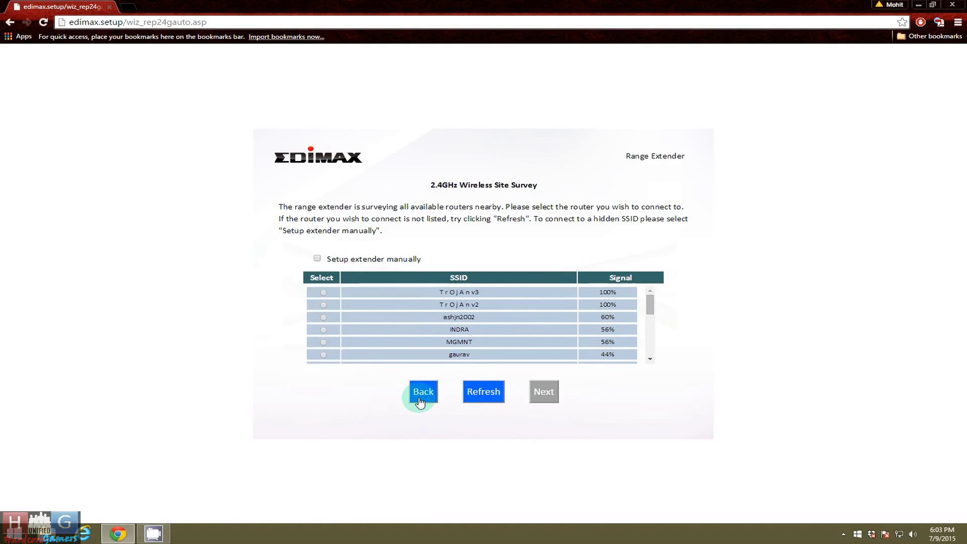
Step: Choose the TrOjAnv3 network, shorten Device SSID to TrOjAn, and start the security key
click(322, 293)
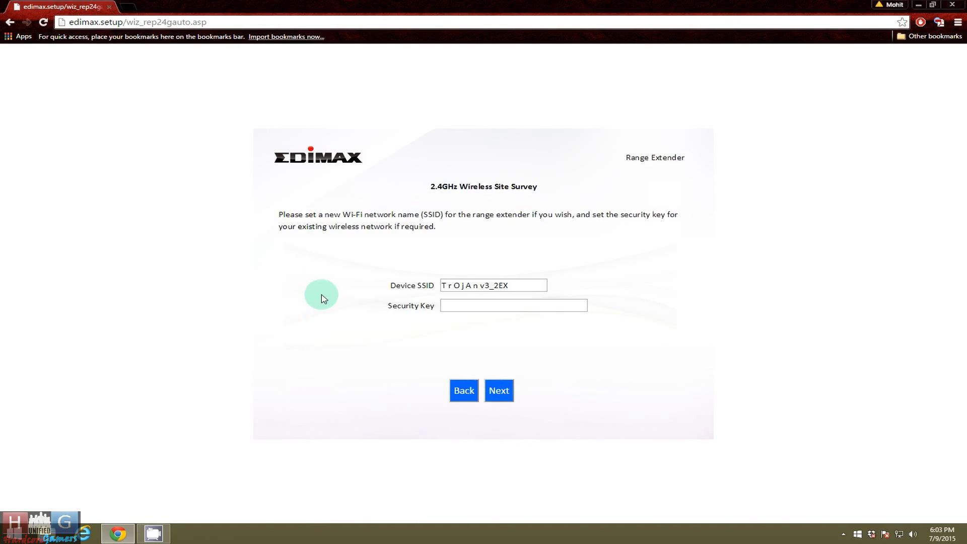
click(518, 286)
key(BackSpace)
key(BackSpace)
key(BackSpace)
key(BackSpace)
key(BackSpace)
key(BackSpace)
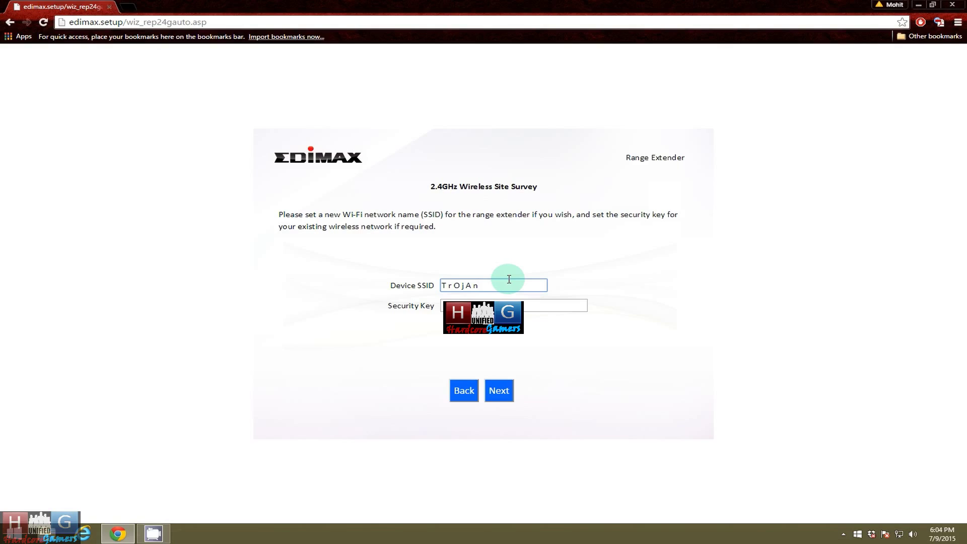
click(521, 305)
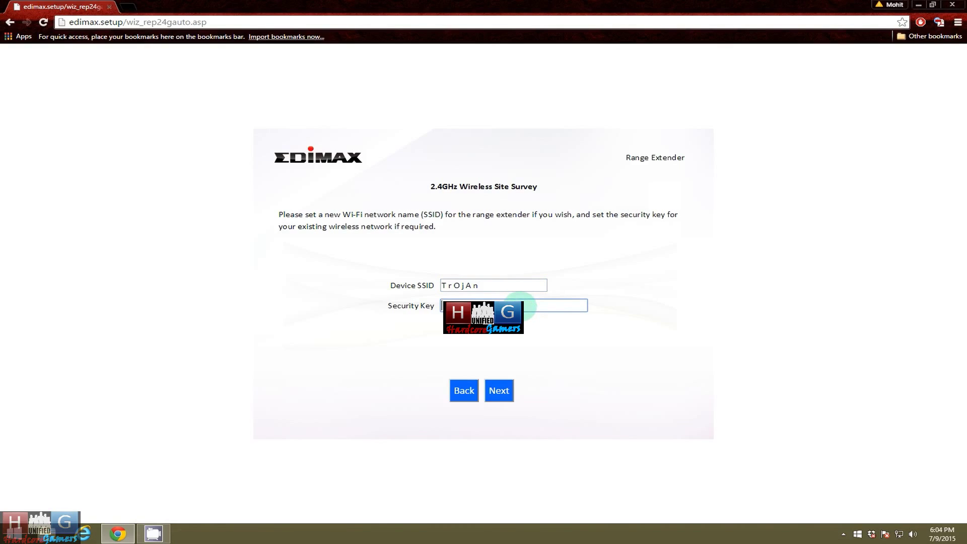
text(1)
key(BackSpace)
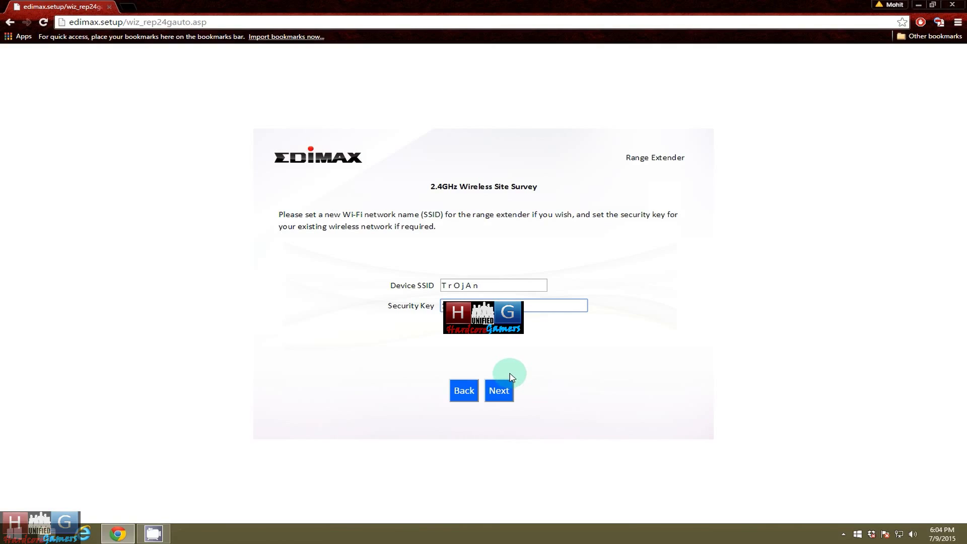
Step: Submit the SSID and key, then let the connection test obtain IP 192.168.0.104
click(503, 391)
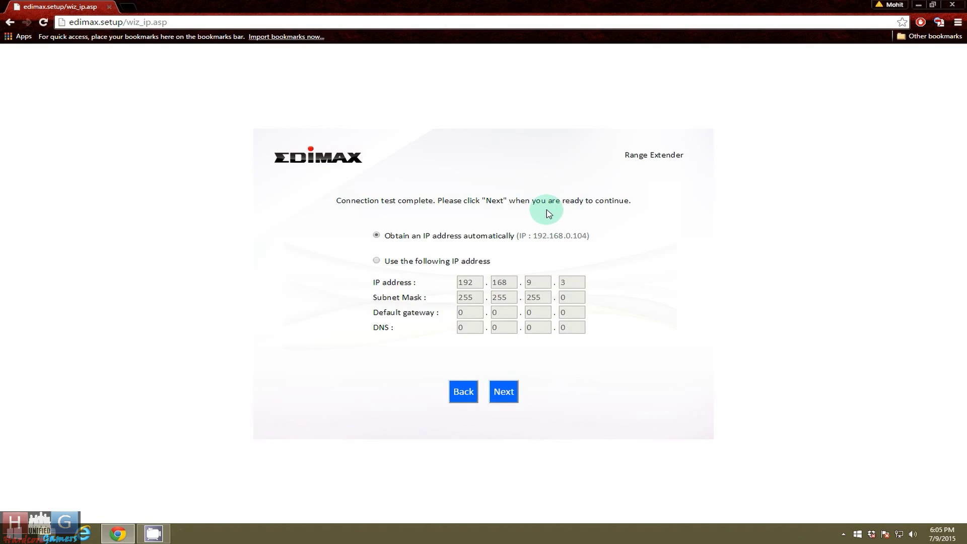
Step: Keep automatic IP addressing and continue to the summary showing 192.168.0.104 and TrOjAn
click(509, 388)
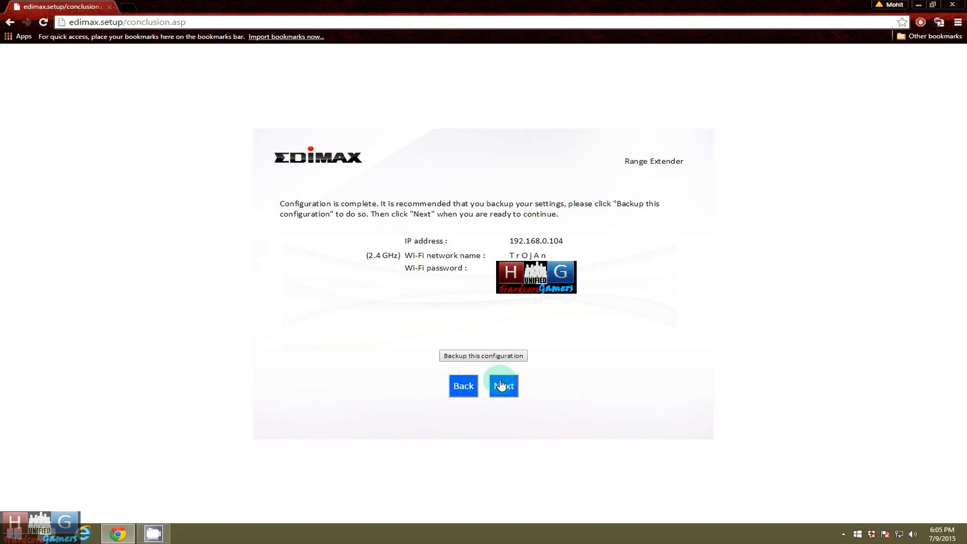
Step: Confirm the summary so the router starts applying the range extender settings
click(501, 385)
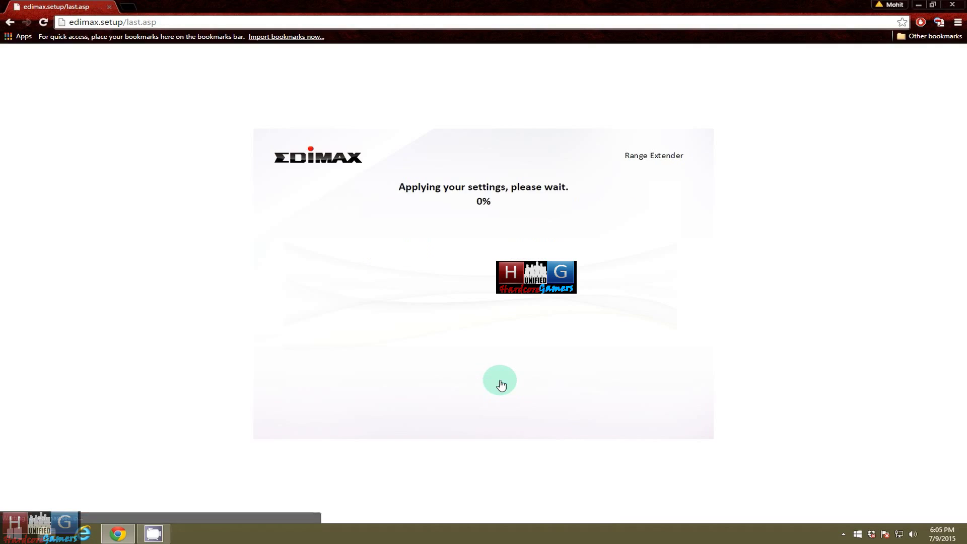